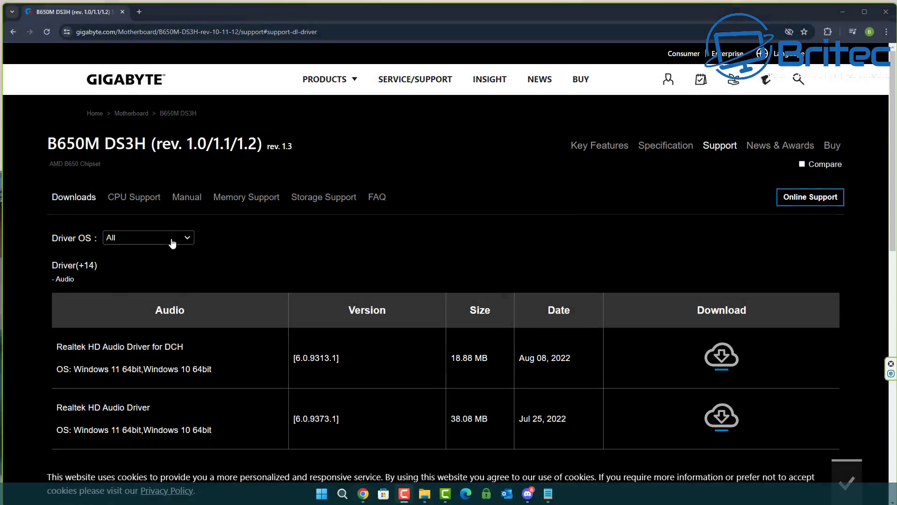
Filter the B650M DS3H driver downloads to Windows 11 64bit and review the motherboard's CPU support list.
click(172, 238)
click(167, 251)
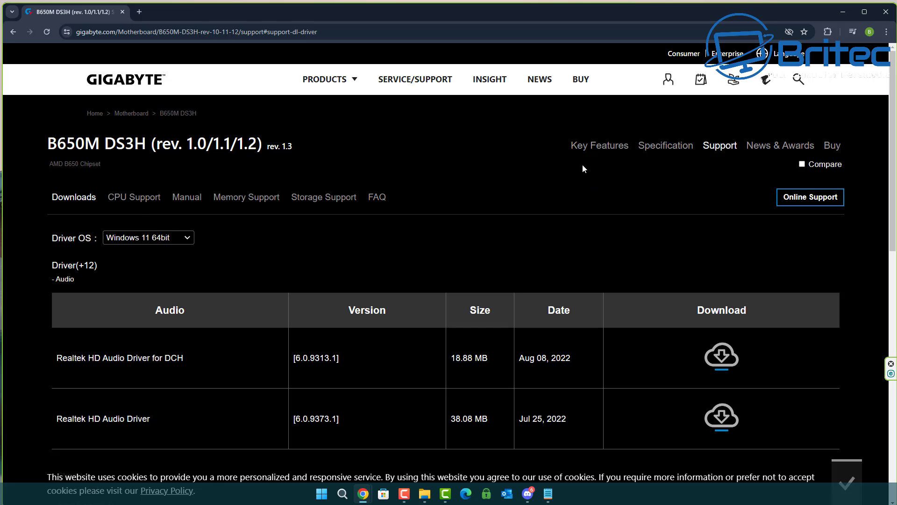
click(140, 201)
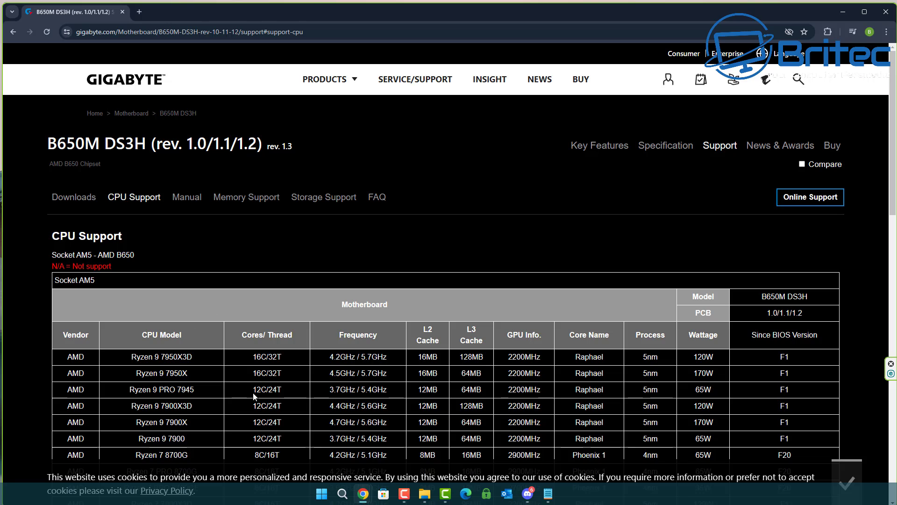
scroll(233, 400, down, 3)
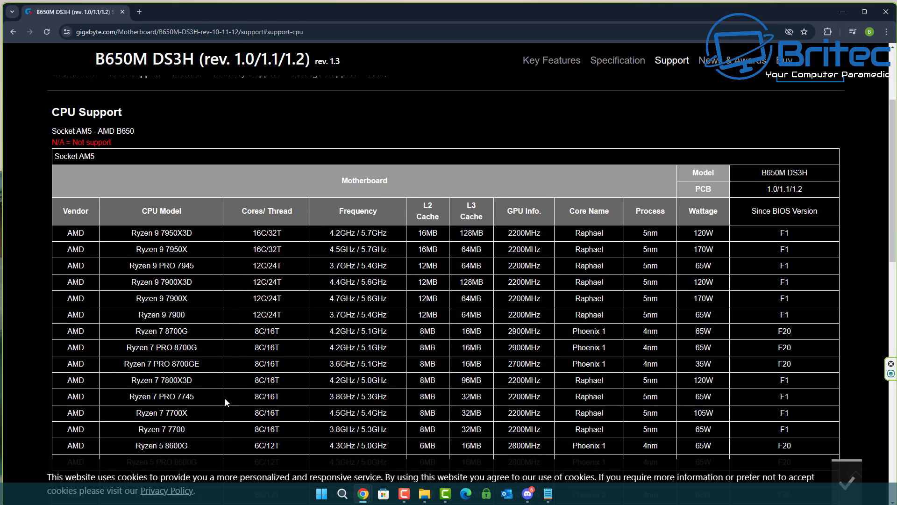
scroll(194, 379, up, 3)
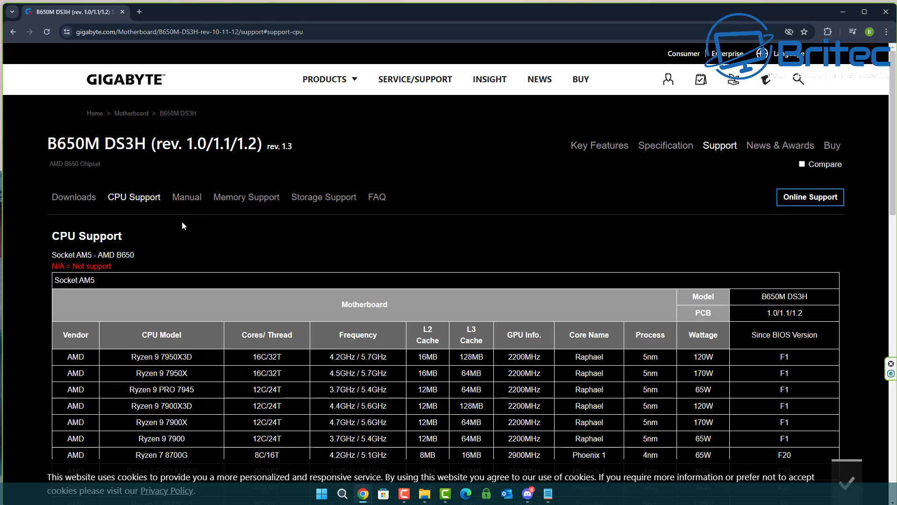
click(725, 148)
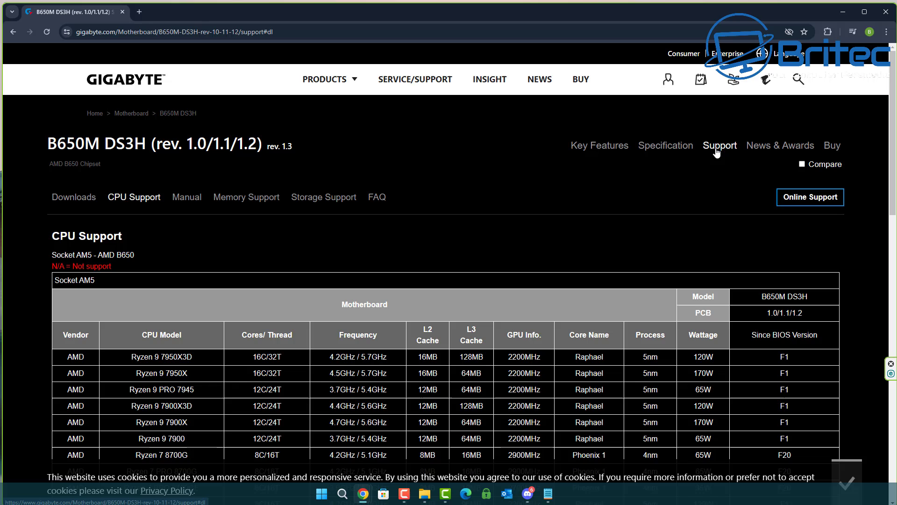
scroll(719, 155, down, 5)
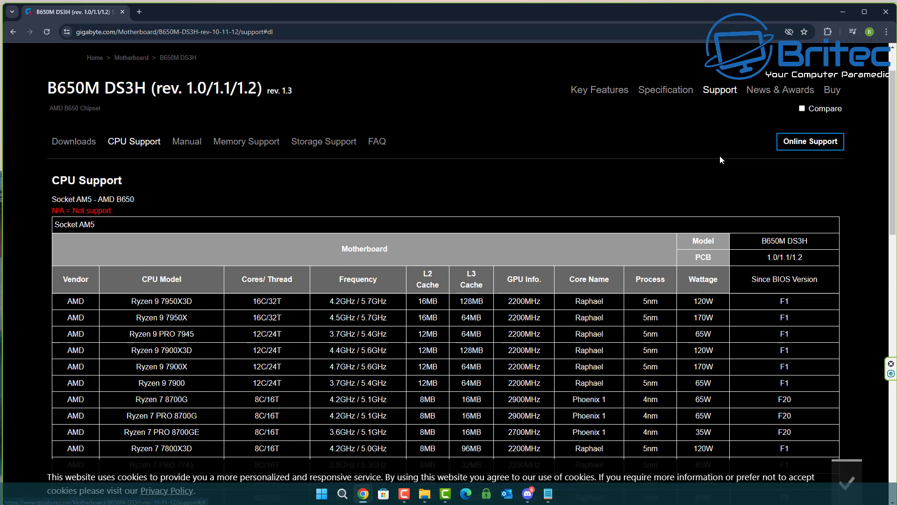
scroll(290, 169, up, 4)
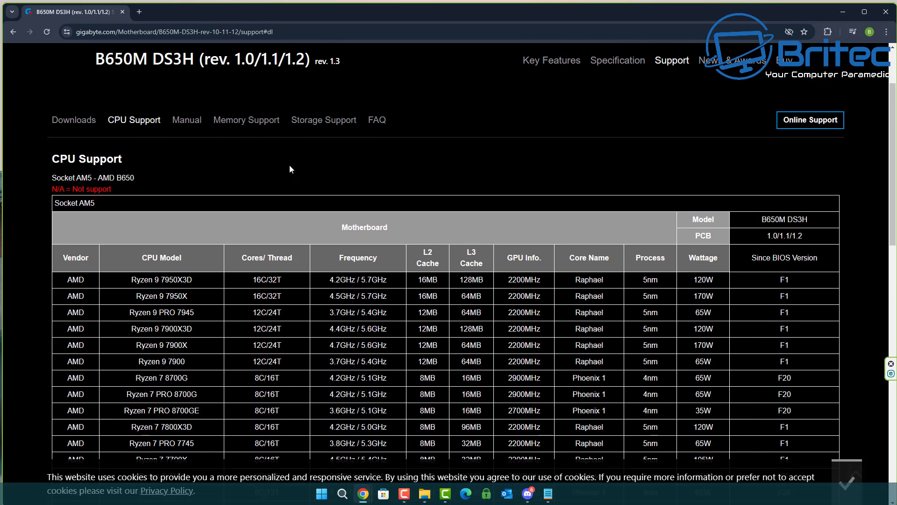
Download BIOS version F24a from the motherboard's BIOS downloads list.
click(74, 123)
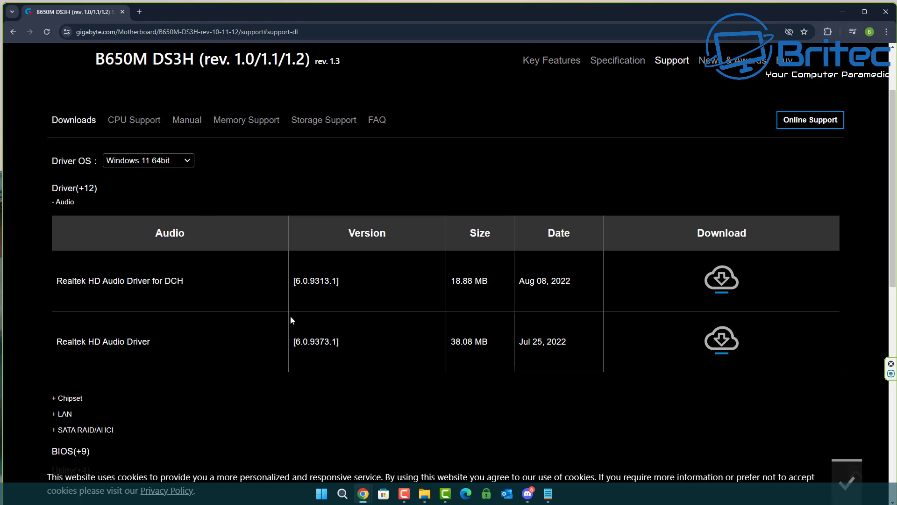
click(58, 452)
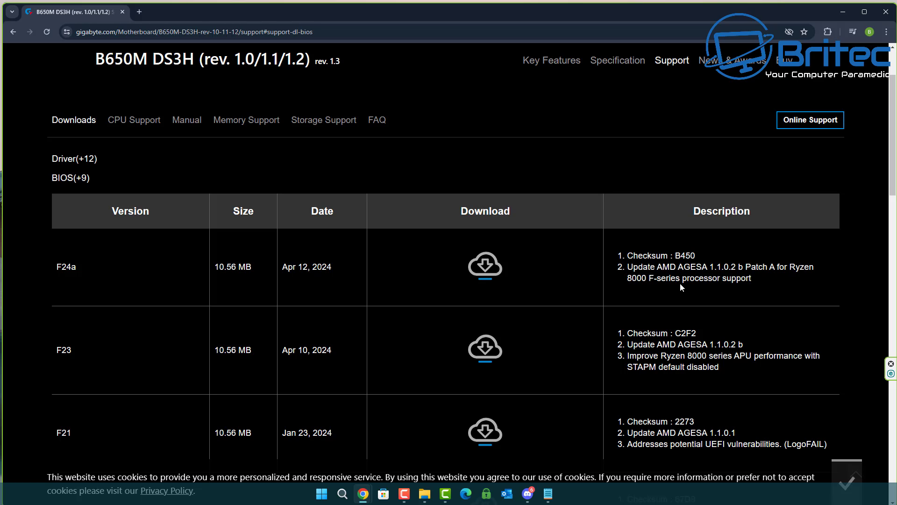
click(489, 278)
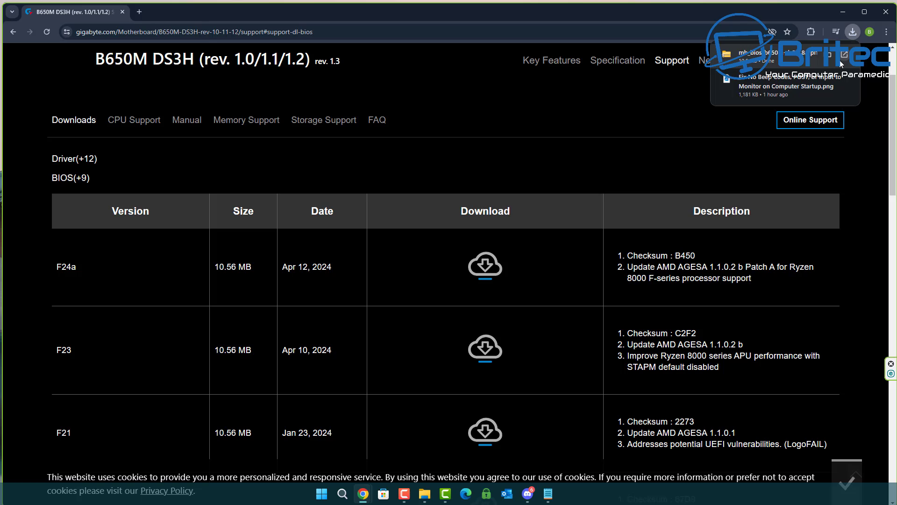
Show the downloaded mb_bios_b650m-ds3h_8arpl113_f24a.zip in its folder and extract it to the proposed destination.
click(831, 56)
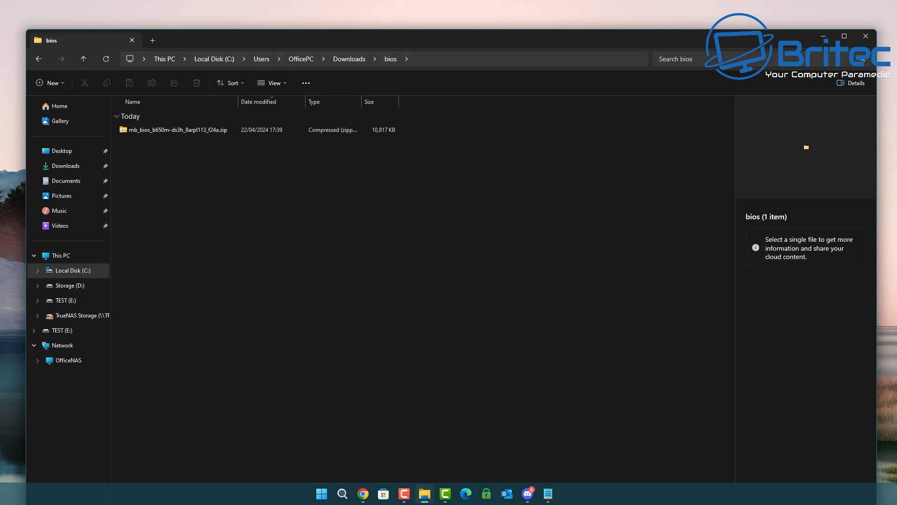
click(159, 132)
right_click(159, 132)
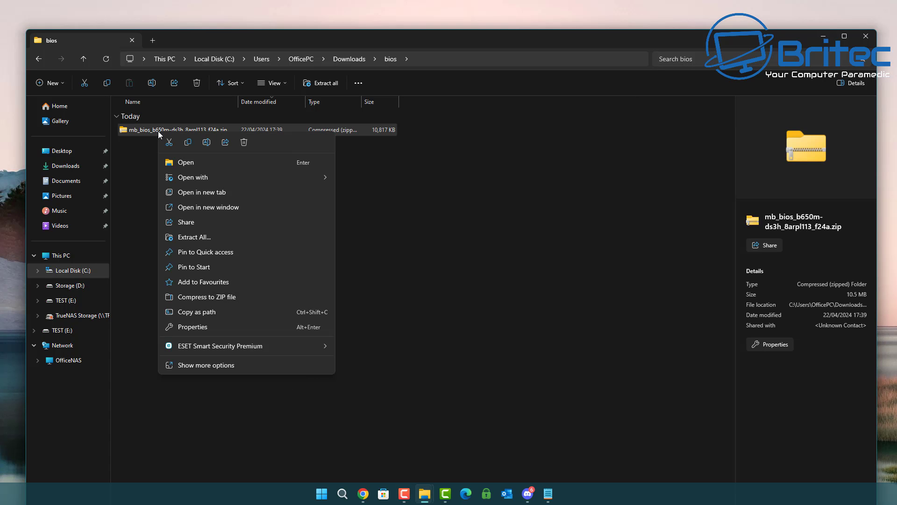
click(207, 238)
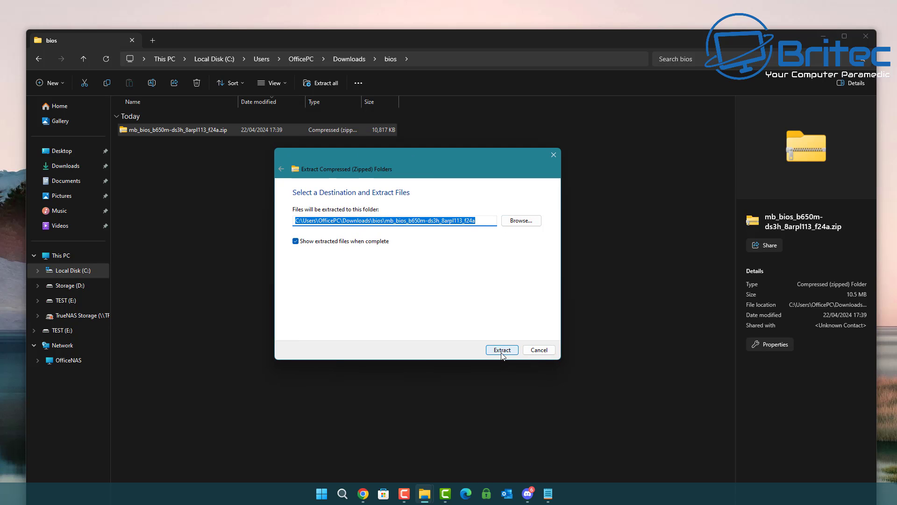
click(502, 354)
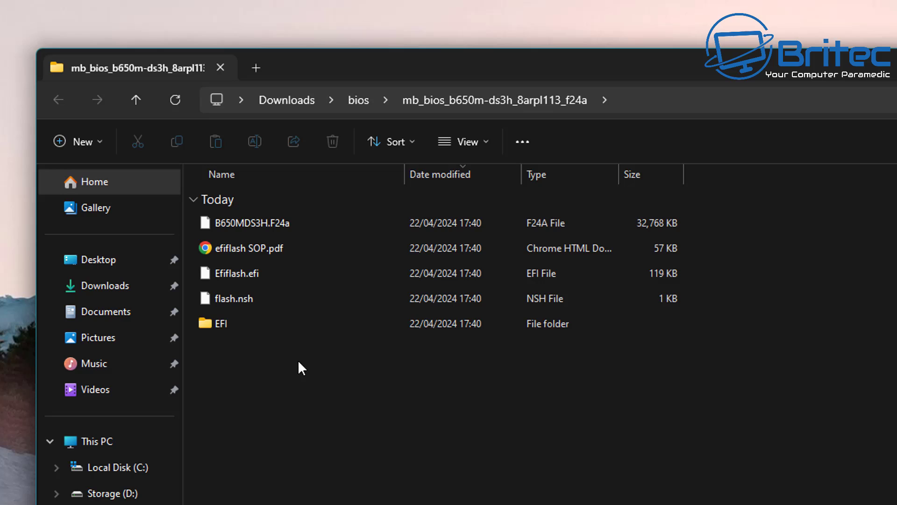
Inspect the extracted BIOS files, including the EFI folder with its BOOT subfolder and efiflash SOP.pdf.
double_click(223, 326)
double_click(240, 226)
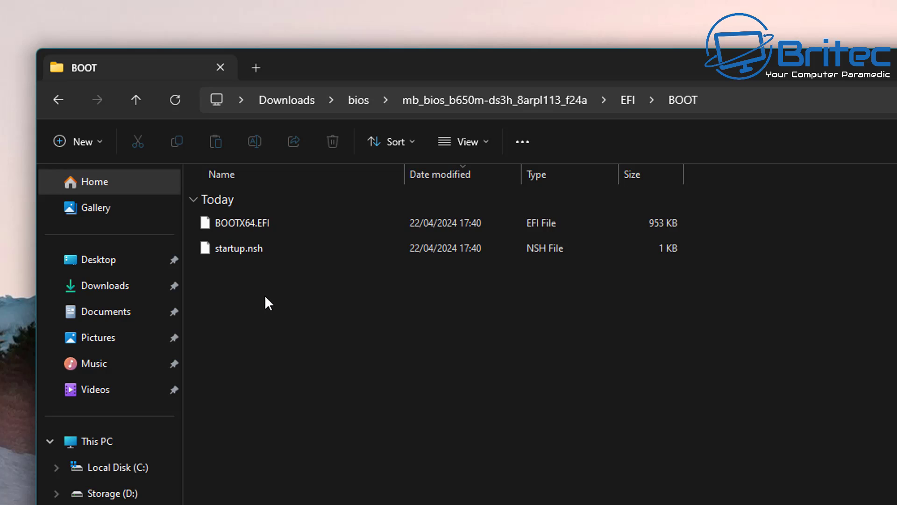
click(58, 93)
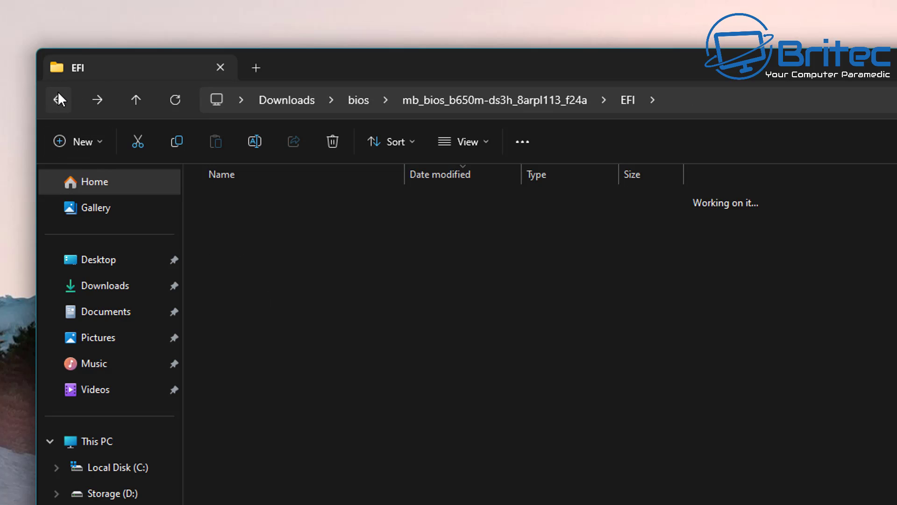
click(58, 93)
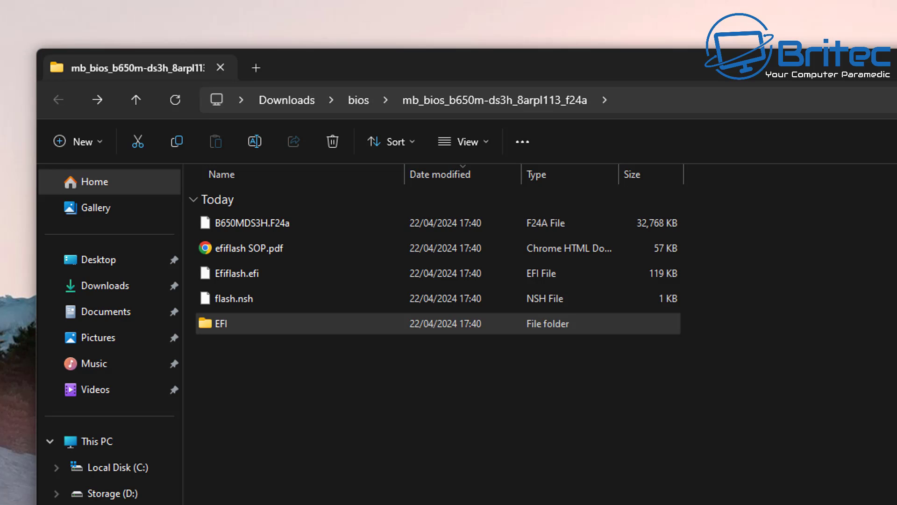
double_click(249, 248)
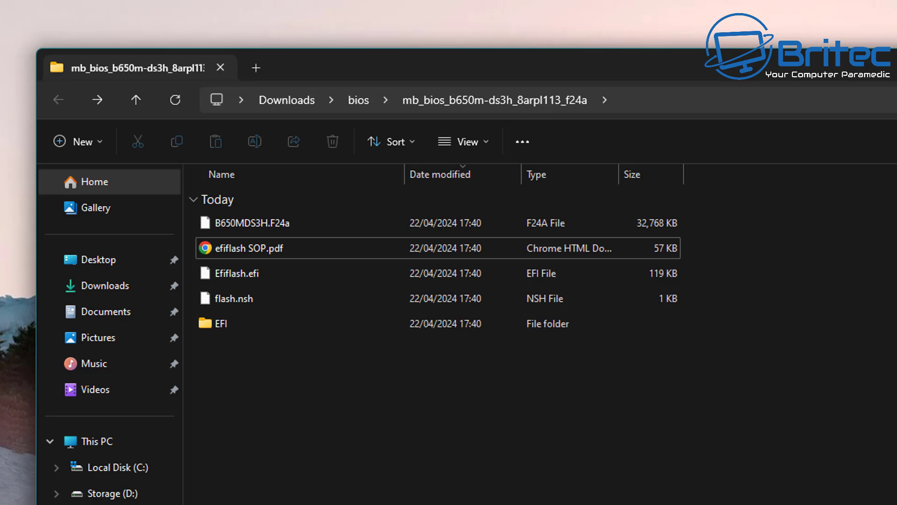
Quick-format the TEST (E:) drive as FAT32 with the volume label bios.
click(108, 444)
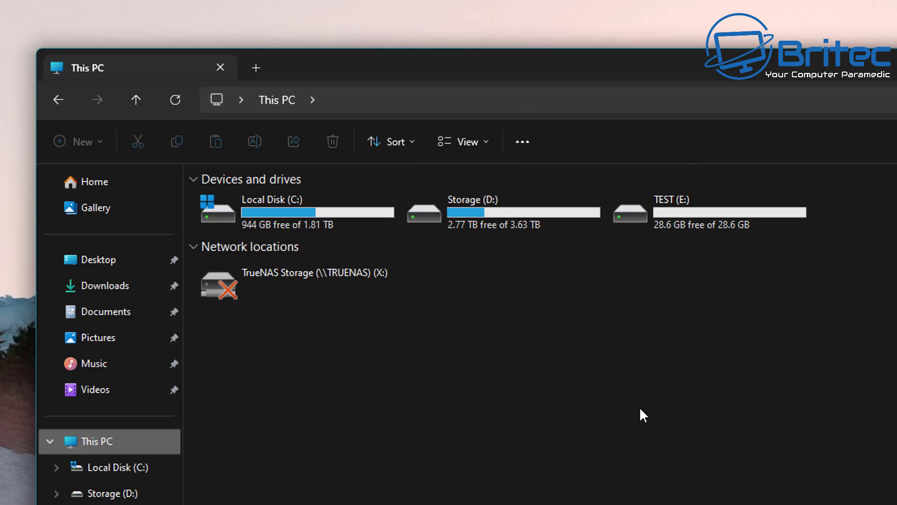
click(697, 200)
right_click(699, 201)
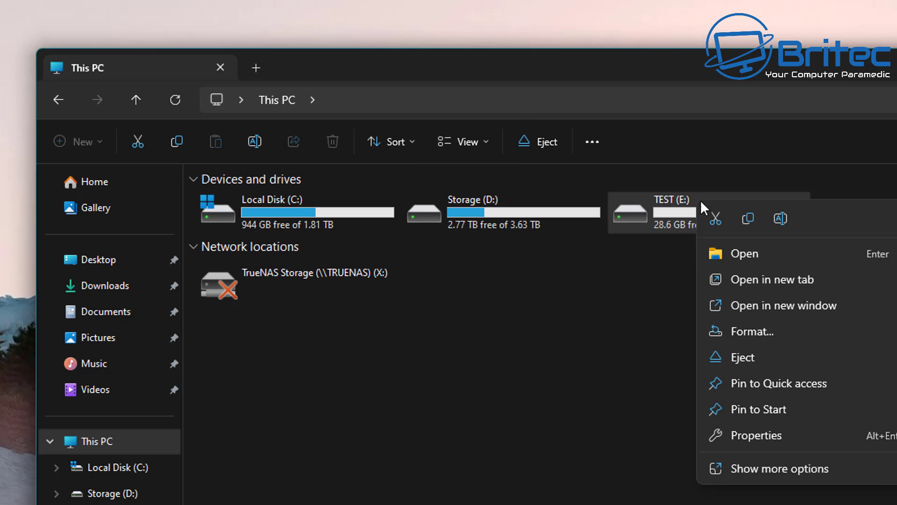
click(772, 335)
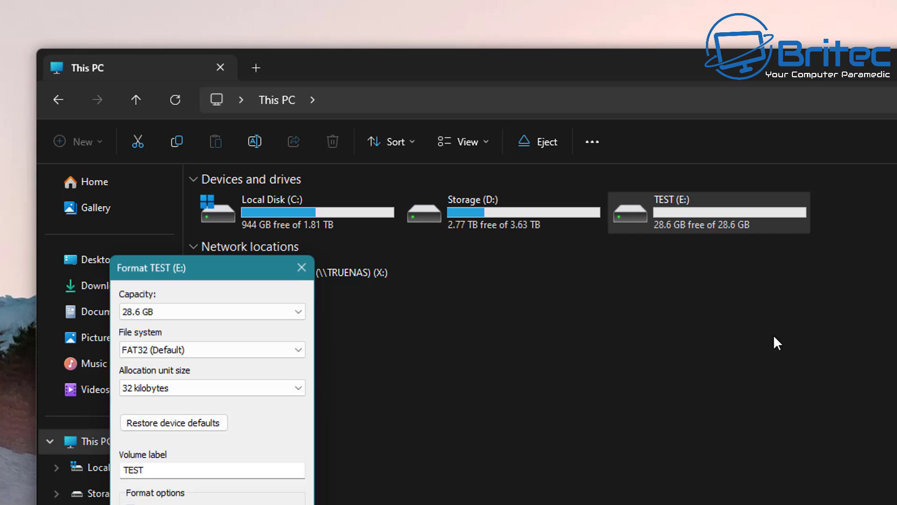
drag(157, 273, 673, 272)
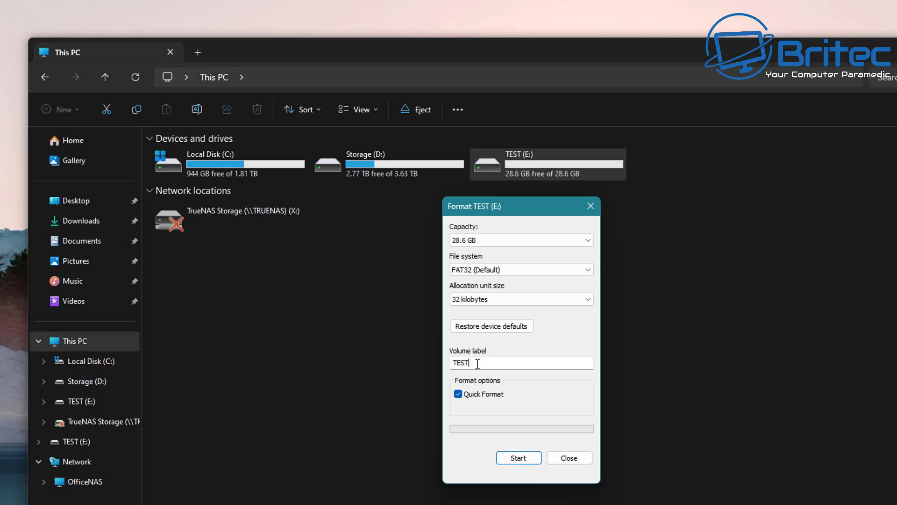
drag(478, 363, 414, 366)
text(bios)
click(517, 457)
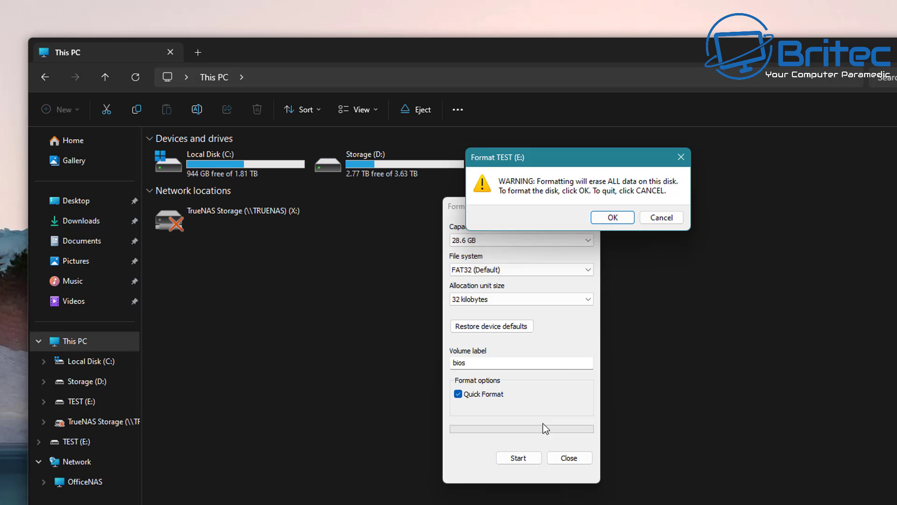
click(613, 215)
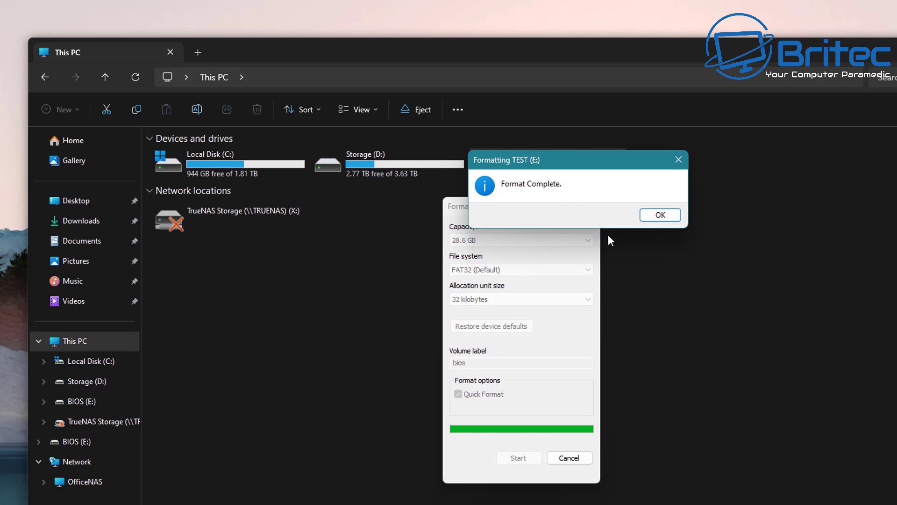
click(648, 216)
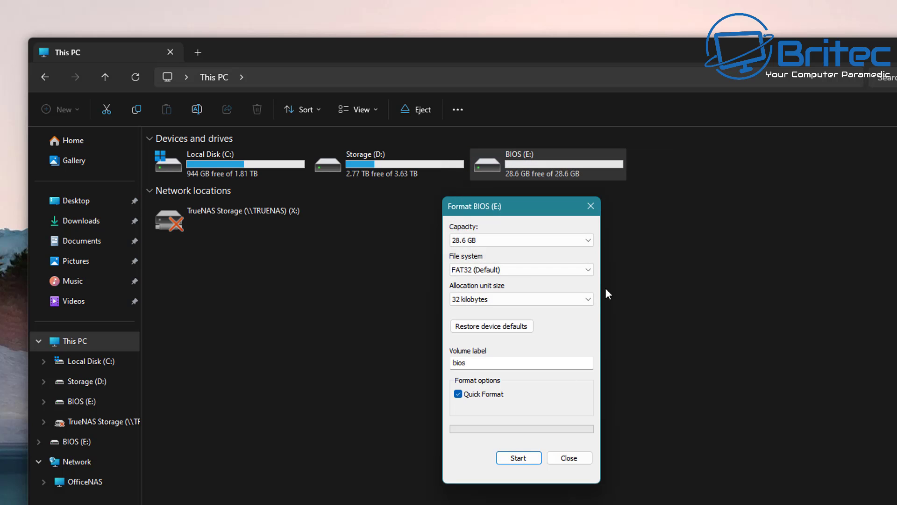
click(591, 206)
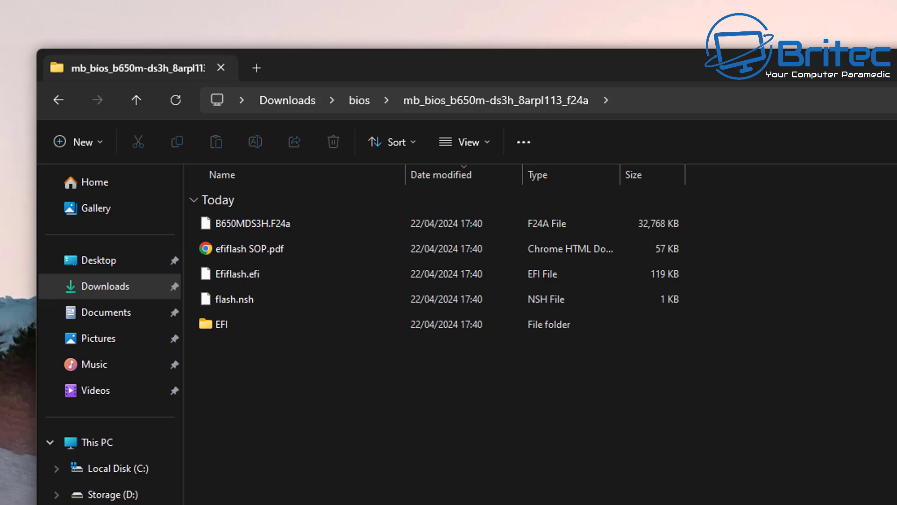
Rename the extracted BIOS file B650MDS3H.F24a to gigabyte.bin, accepting the extension change.
click(251, 229)
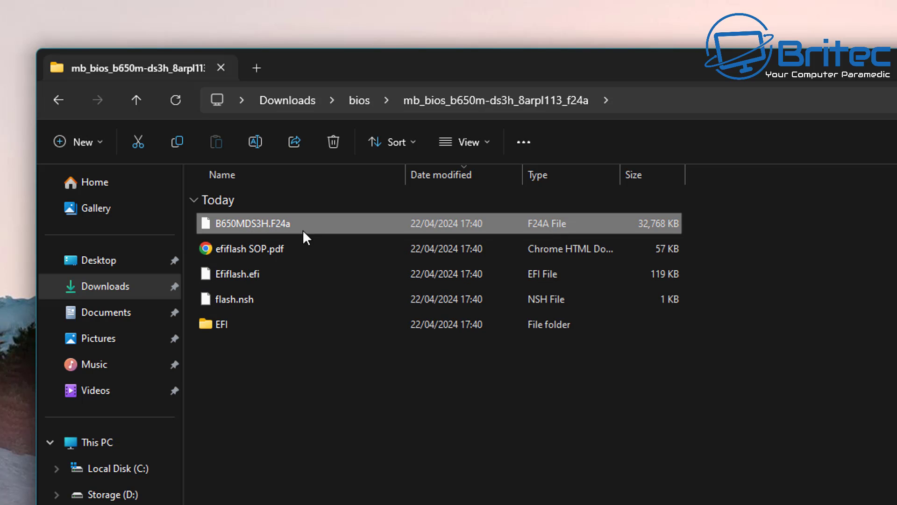
right_click(278, 223)
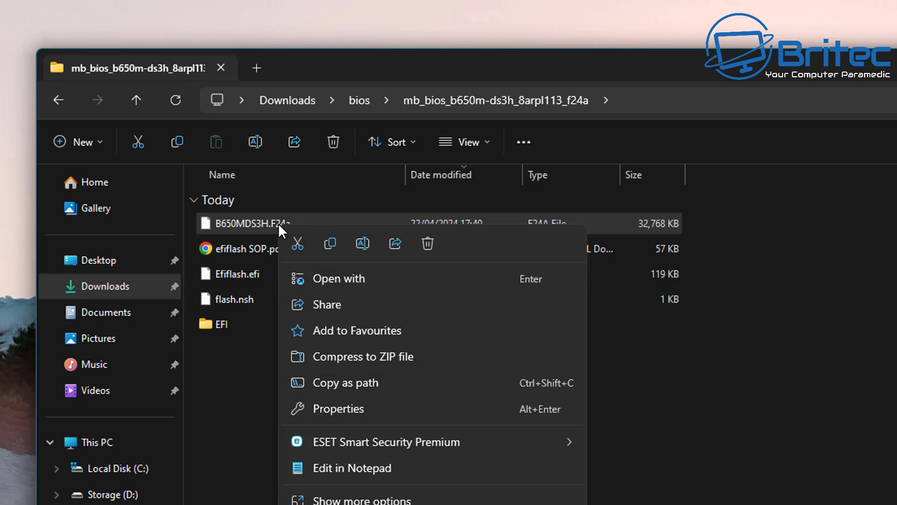
click(363, 242)
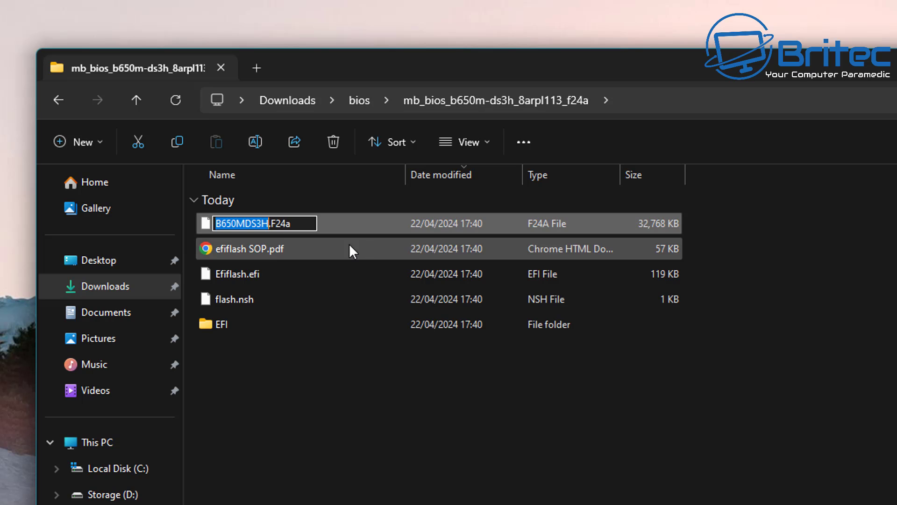
double_click(299, 227)
right_click(252, 220)
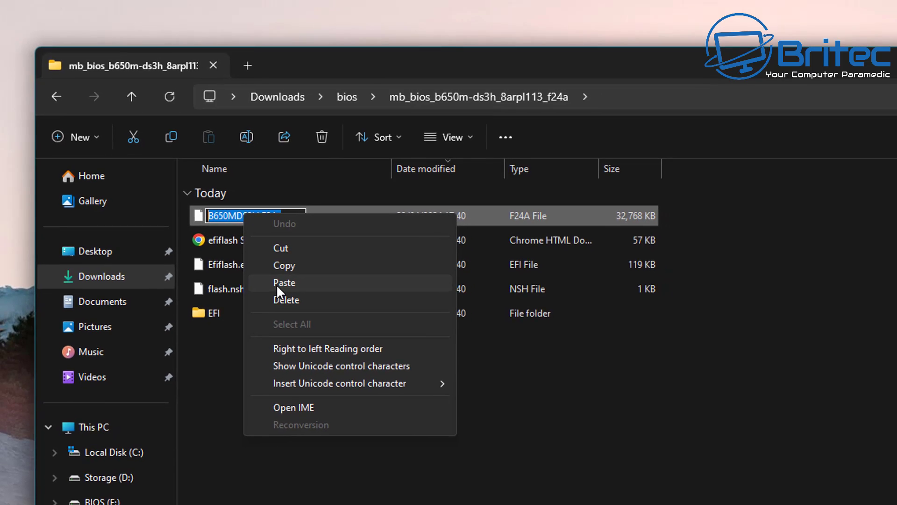
click(276, 284)
key(Return)
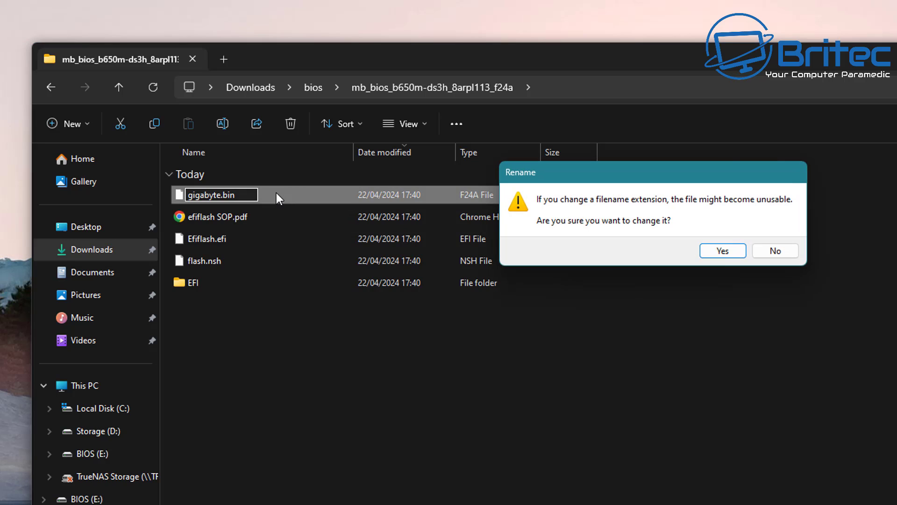
click(723, 251)
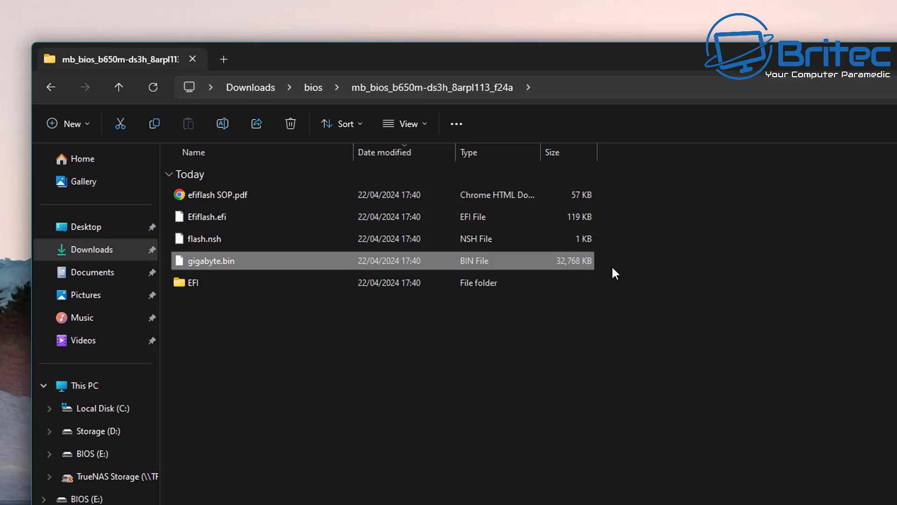
Move gigabyte.bin from the extracted BIOS folder to the root of the BIOS (E:) drive.
right_click(231, 260)
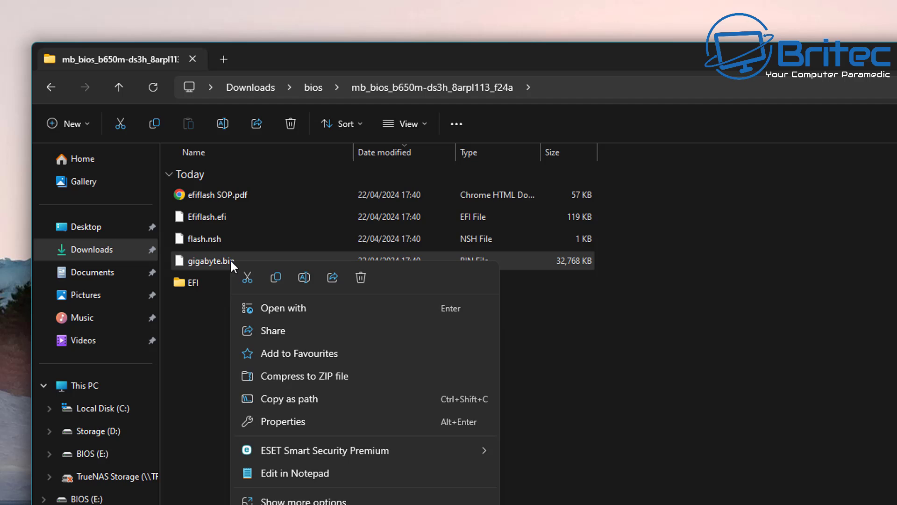
click(247, 275)
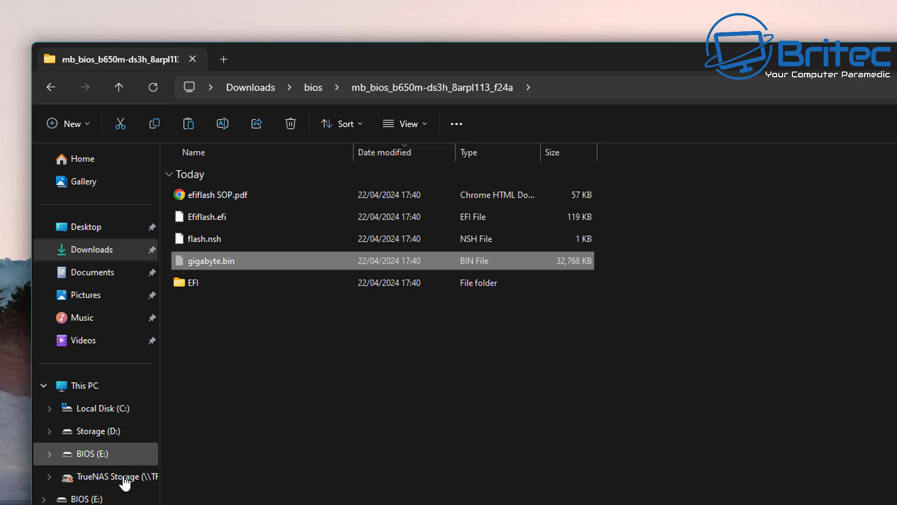
click(105, 453)
right_click(216, 199)
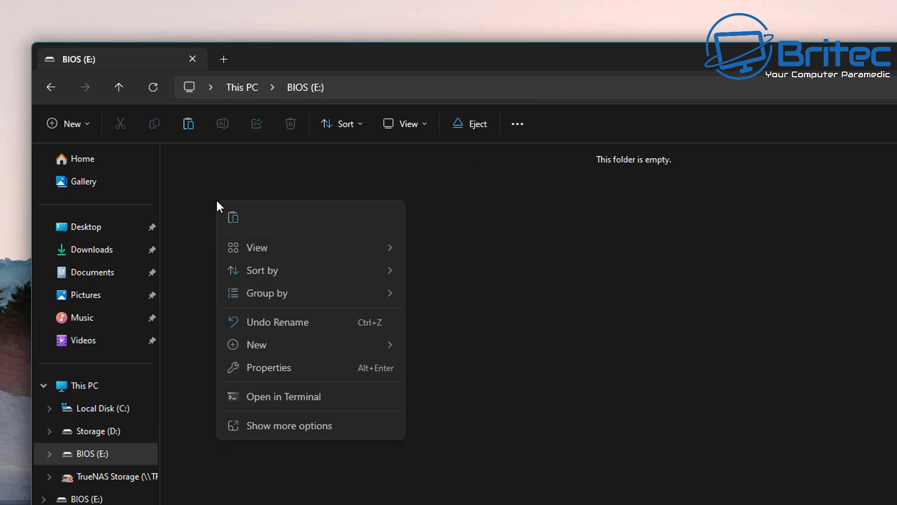
click(233, 220)
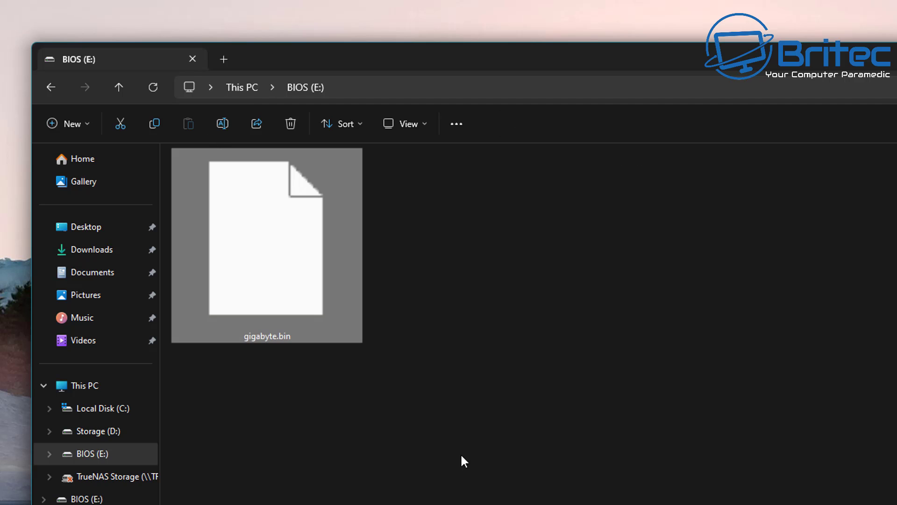
click(285, 369)
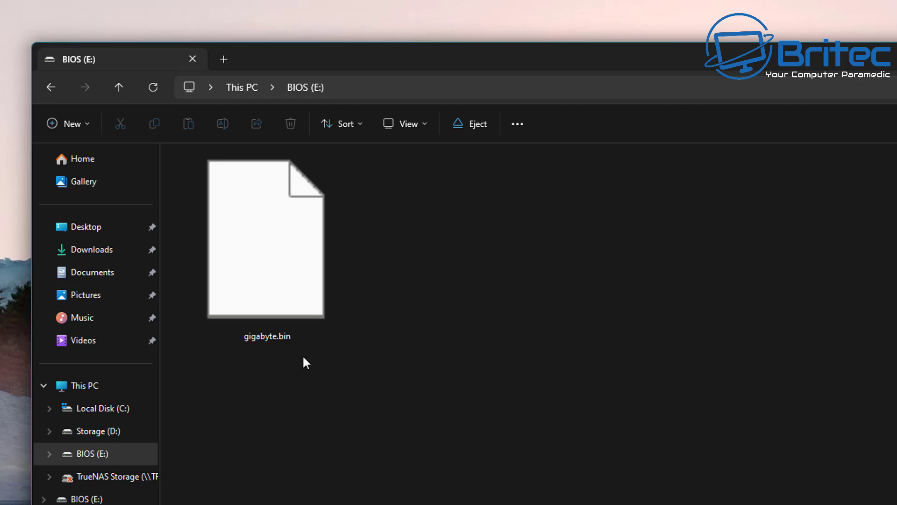